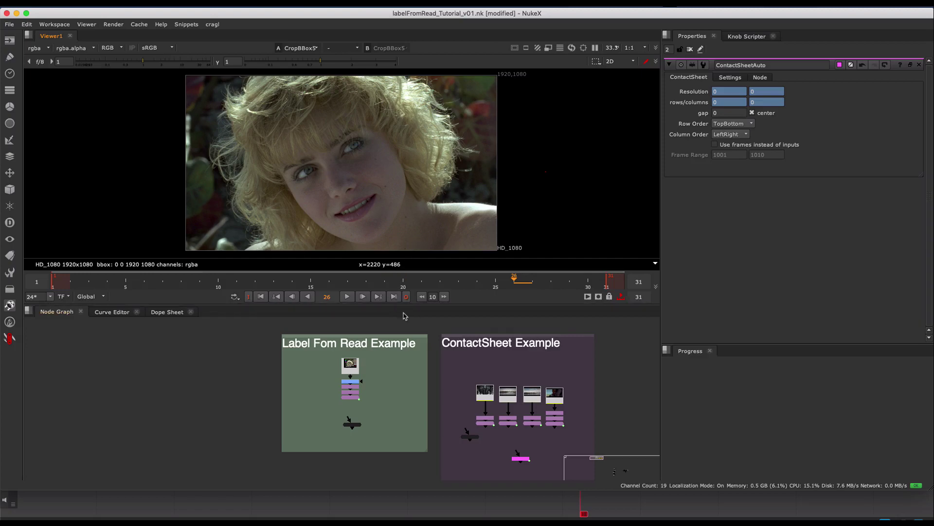
# Open the LabelFromRead node's properties and connect its input to CropBBox5 in the Label From Read example
pyautogui.scroll(2, 388, 412)
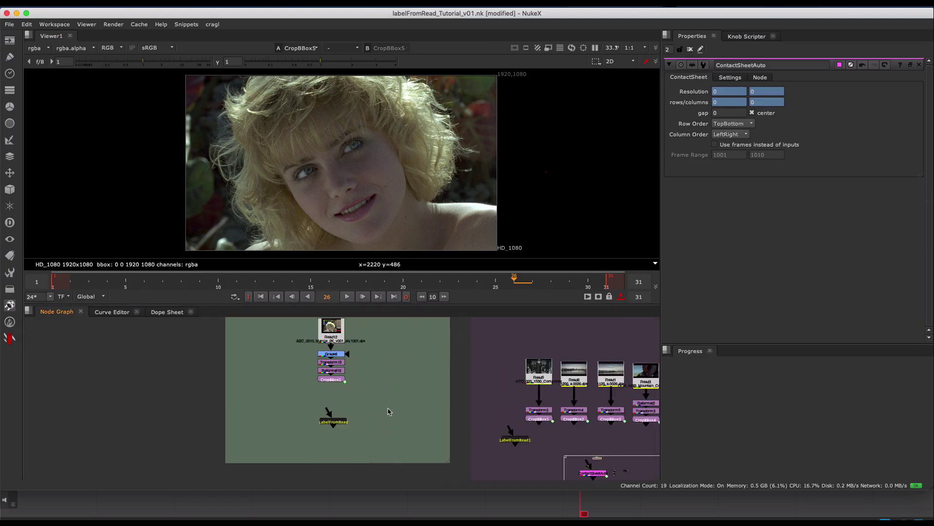
pyautogui.moveTo(375, 401); pyautogui.dragTo(396, 409, button='middle')
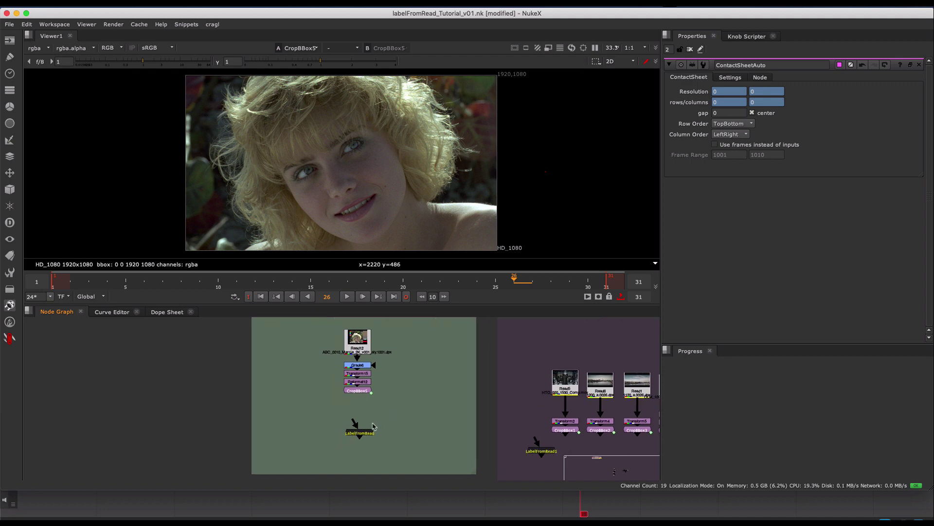
pyautogui.scroll(-1, 373, 427)
pyautogui.hscroll(-2, 373, 426)
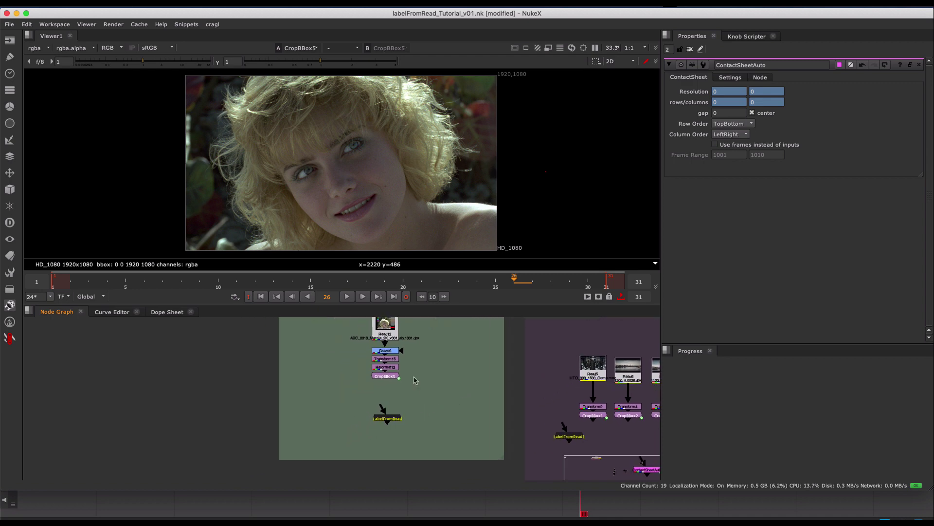
pyautogui.scroll(2, 402, 403)
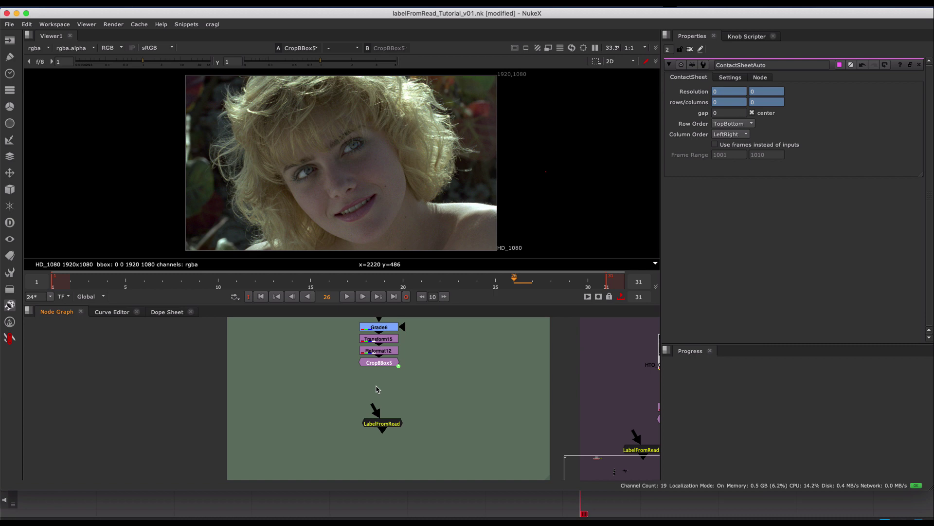
pyautogui.moveTo(378, 395); pyautogui.dragTo(354, 408, button='middle')
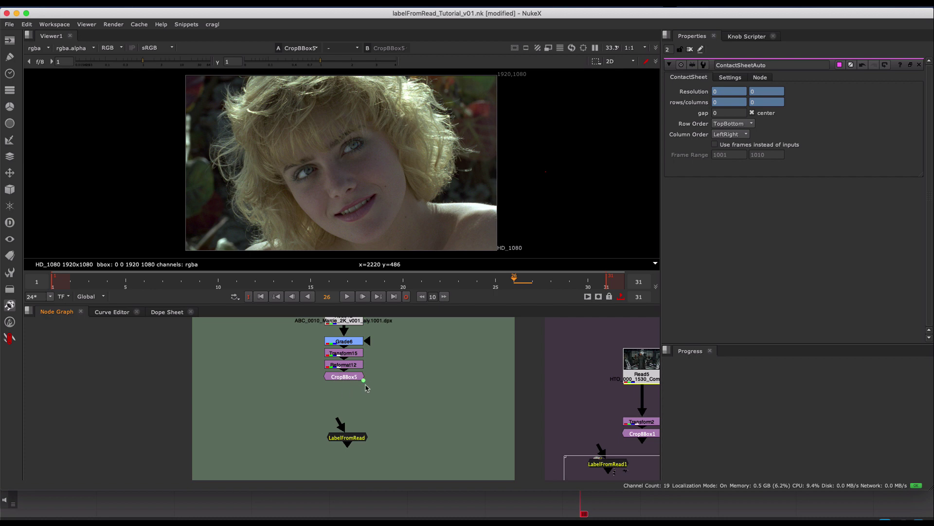
pyautogui.click(349, 438)
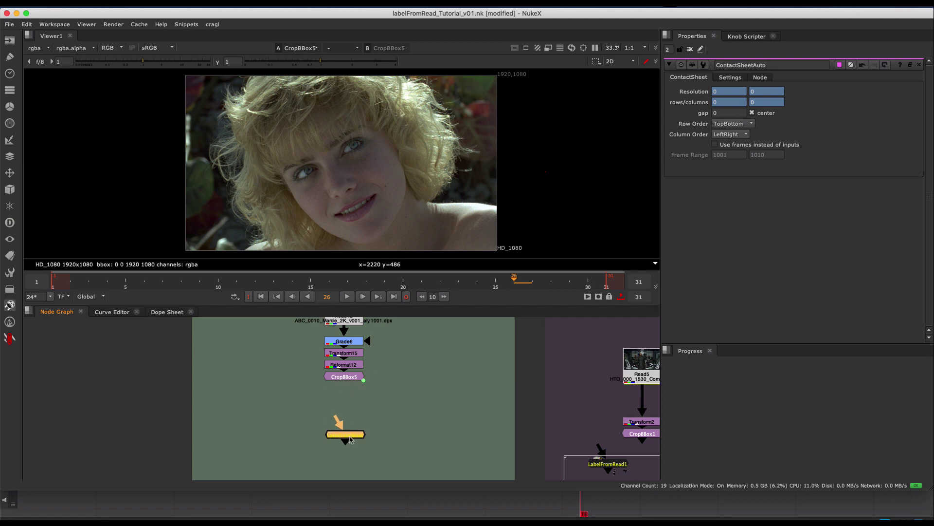
pyautogui.click(350, 437)
pyautogui.moveTo(340, 422); pyautogui.dragTo(344, 381)
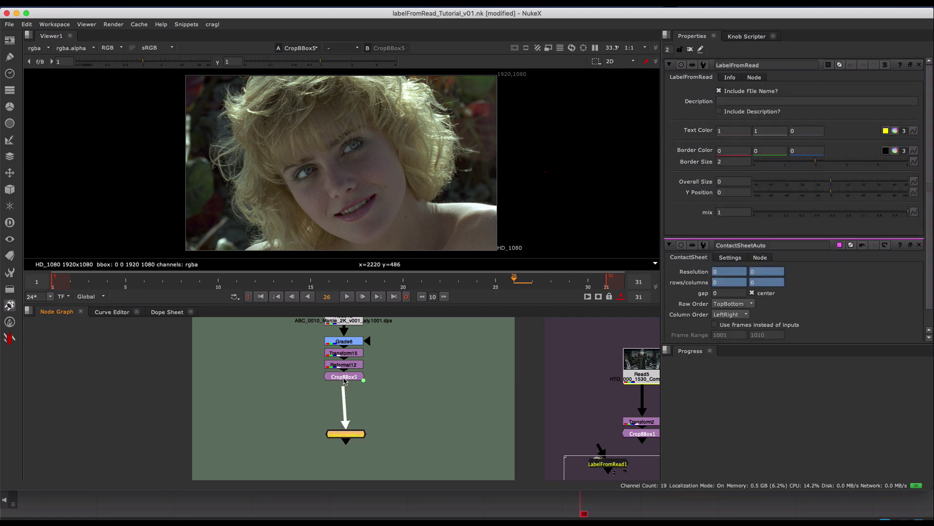
# Open the Read12 node's properties and highlight the file name at the end of its file path
pyautogui.moveTo(356, 327); pyautogui.dragTo(356, 366, button='middle')
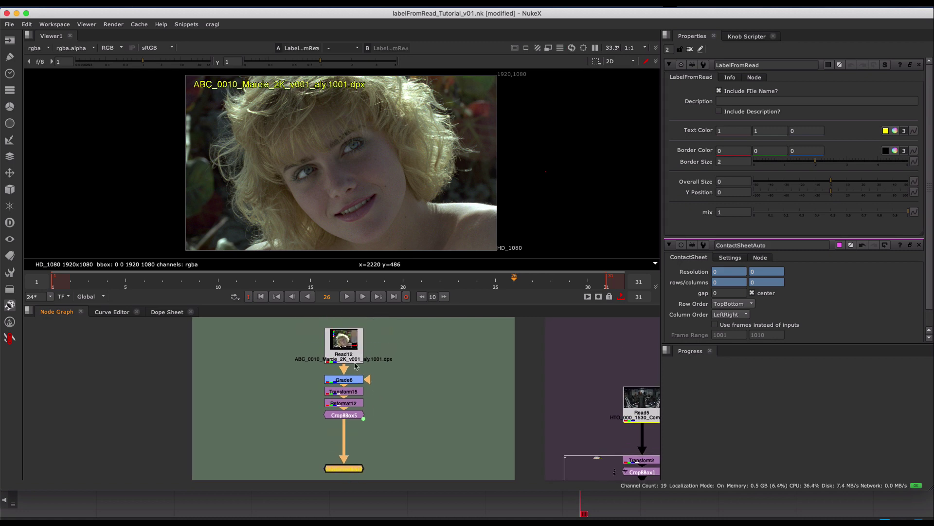
pyautogui.doubleClick(357, 367)
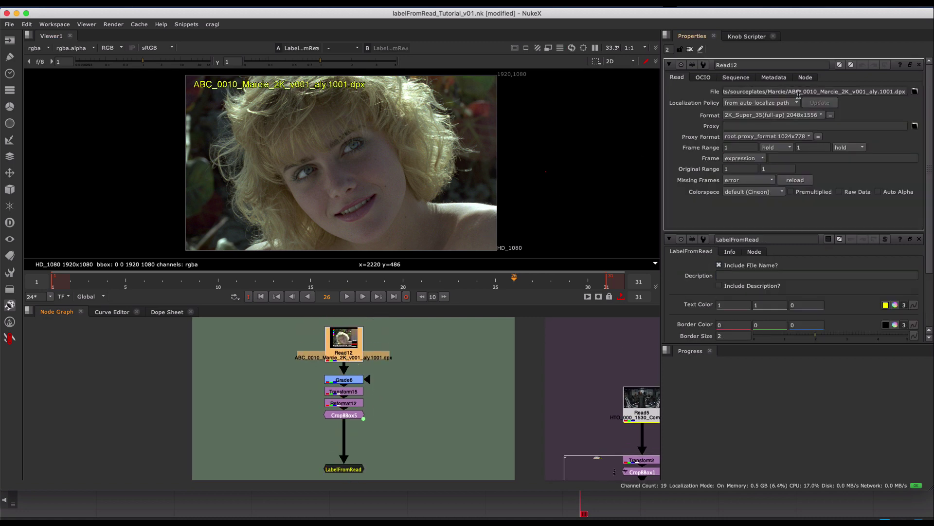
pyautogui.moveTo(788, 92); pyautogui.dragTo(928, 106)
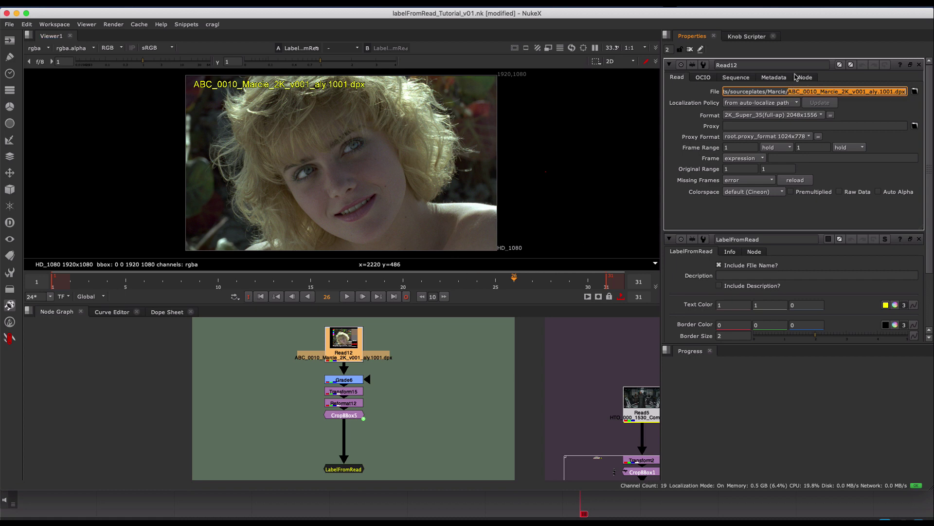
# Reopen the LabelFromRead properties, turn on Include Description and set the description to "Test"
pyautogui.moveTo(427, 413); pyautogui.dragTo(437, 383, button='middle')
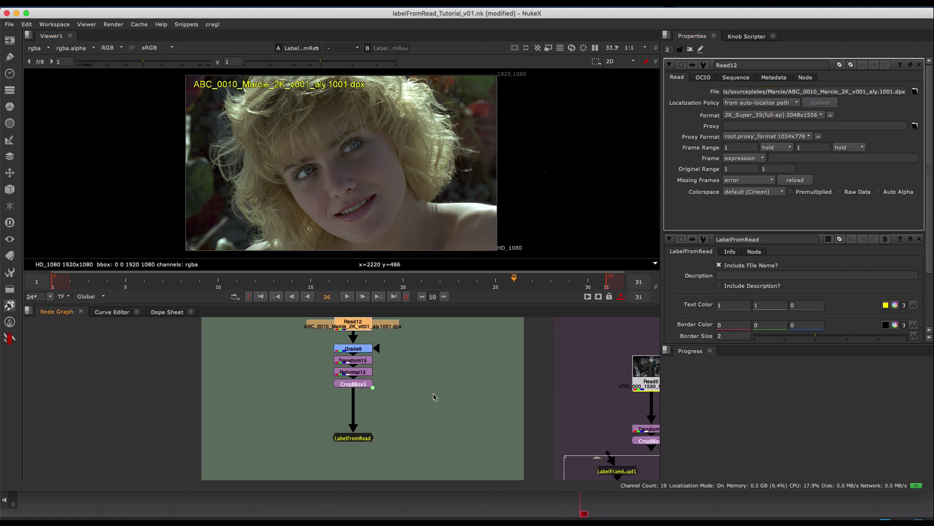
pyautogui.doubleClick(360, 438)
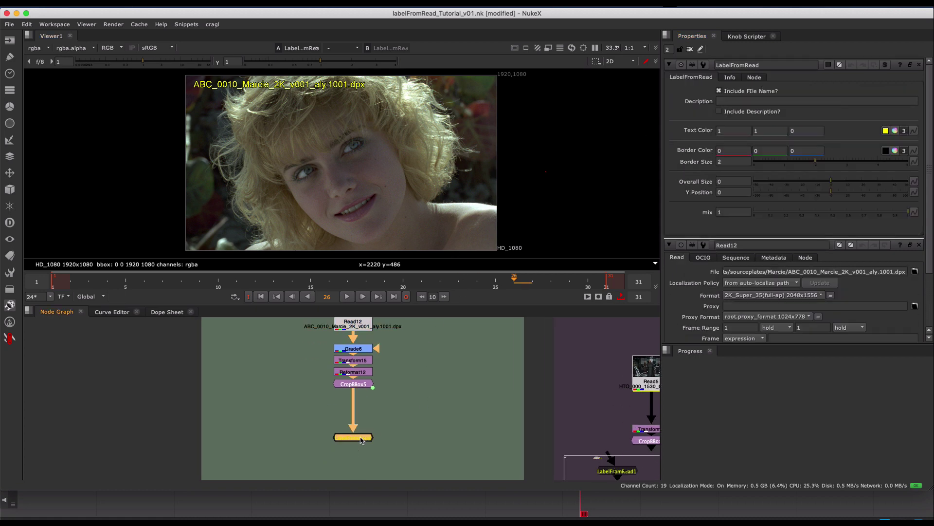
pyautogui.click(736, 113)
pyautogui.click(744, 101)
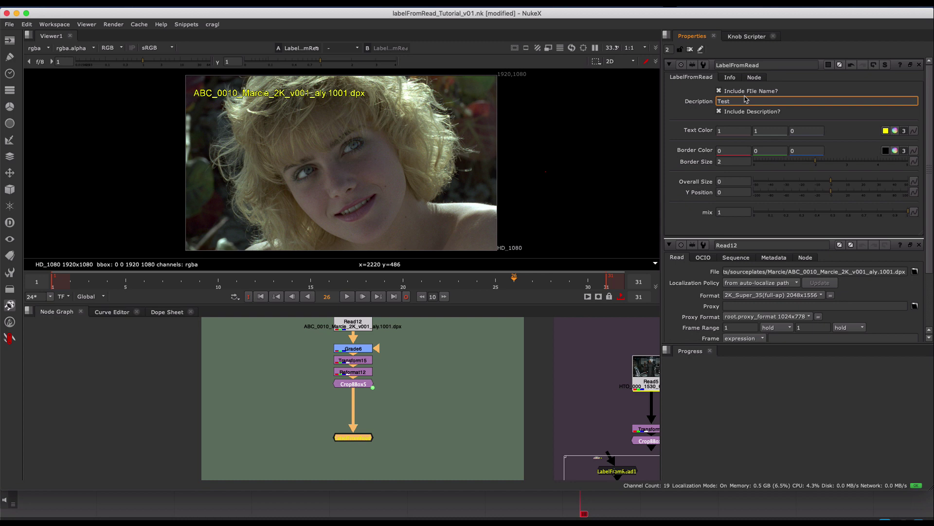
pyautogui.press('Return')
# Change the label description to "Pending Review" and then to "Look Dev Approved"
pyautogui.doubleClick(737, 104)
pyautogui.write('Pending Review')
pyautogui.press('Return')
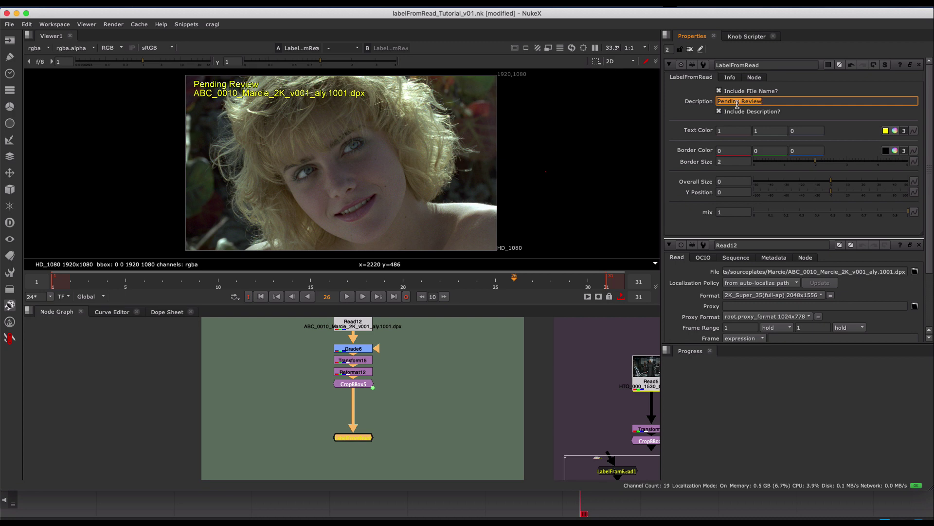
pyautogui.write('M')
pyautogui.press('Return')
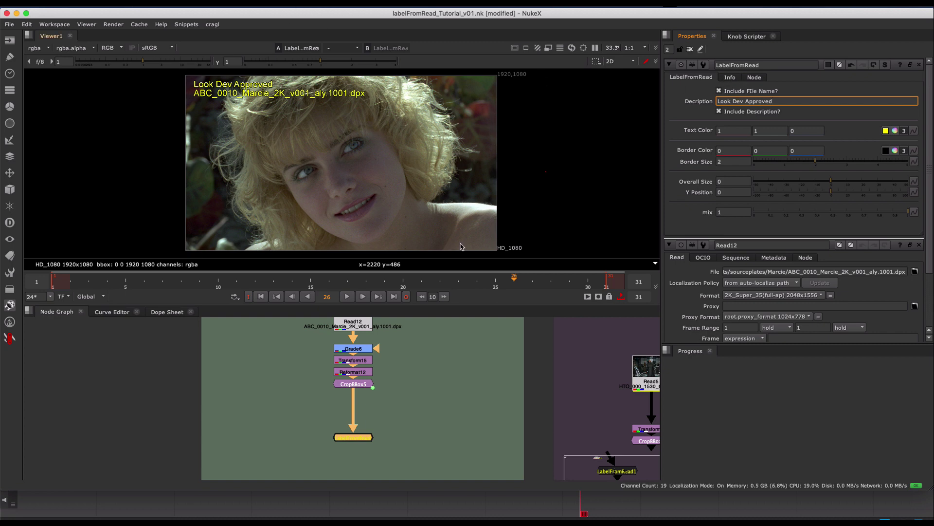
# Turn off Include Description and clear the description text
pyautogui.click(739, 114)
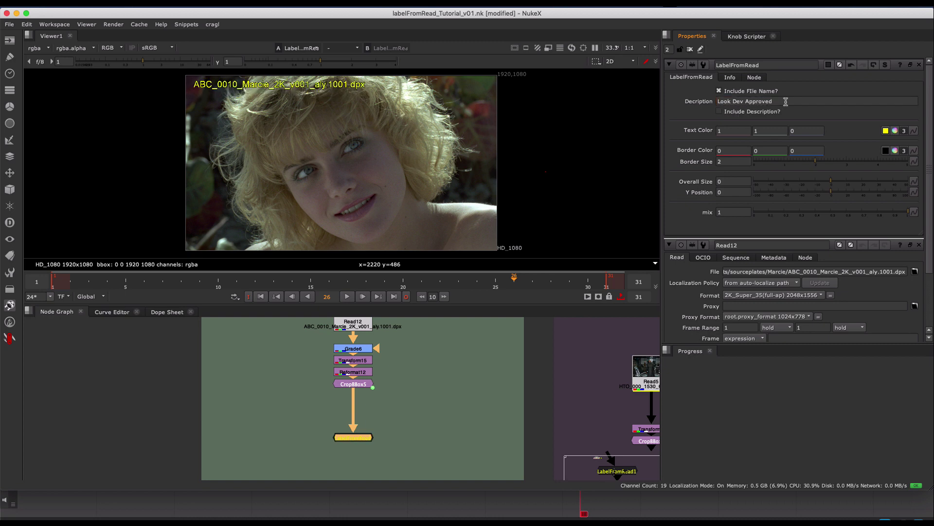
pyautogui.moveTo(785, 101); pyautogui.dragTo(705, 101)
pyautogui.press('BackSpace')
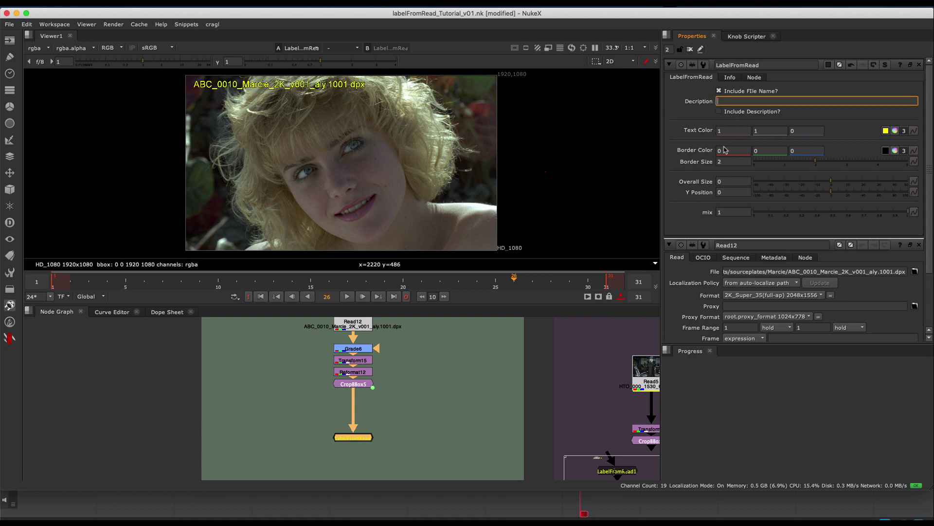
# Set the label's border size to 10, the overall size to -2 and the Y position to -64
pyautogui.moveTo(779, 161); pyautogui.dragTo(832, 163)
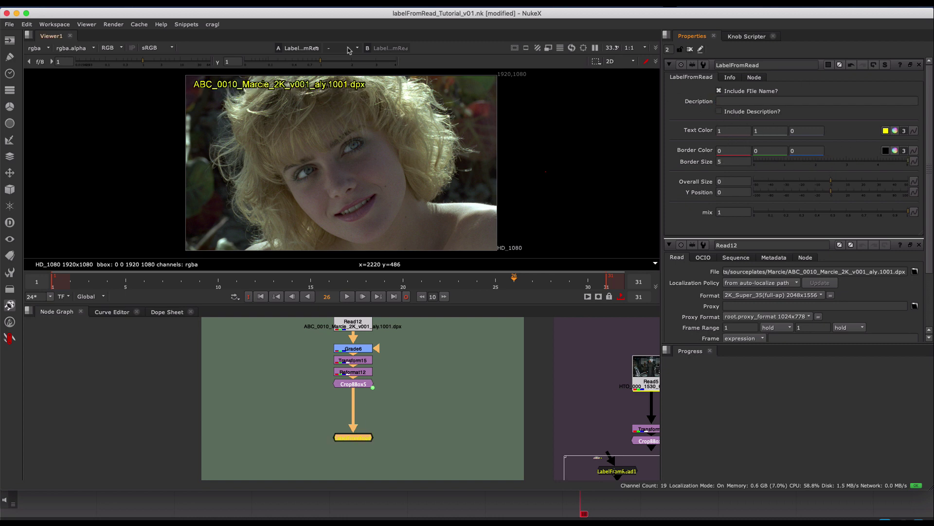
pyautogui.moveTo(292, 92); pyautogui.dragTo(327, 122, button='middle')
pyautogui.scroll(5, 327, 122)
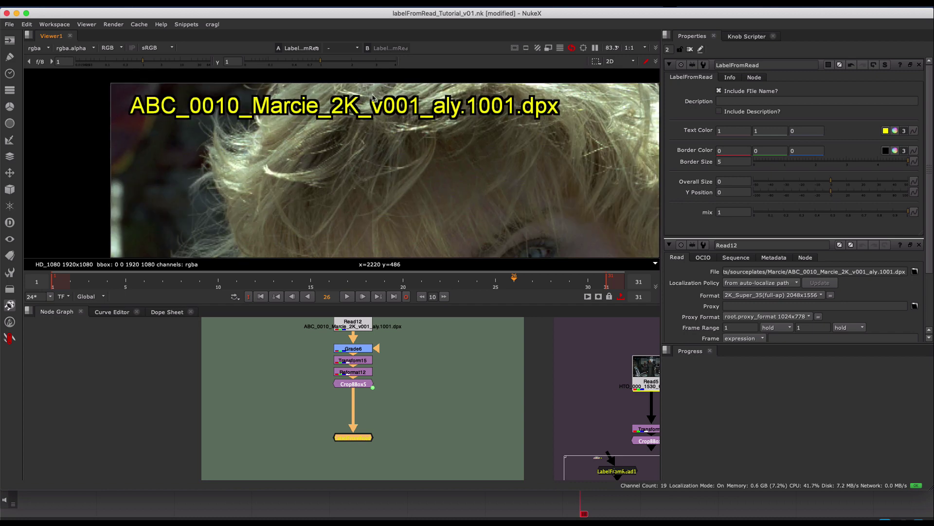
pyautogui.click(733, 161)
pyautogui.write('10')
pyautogui.press('Return')
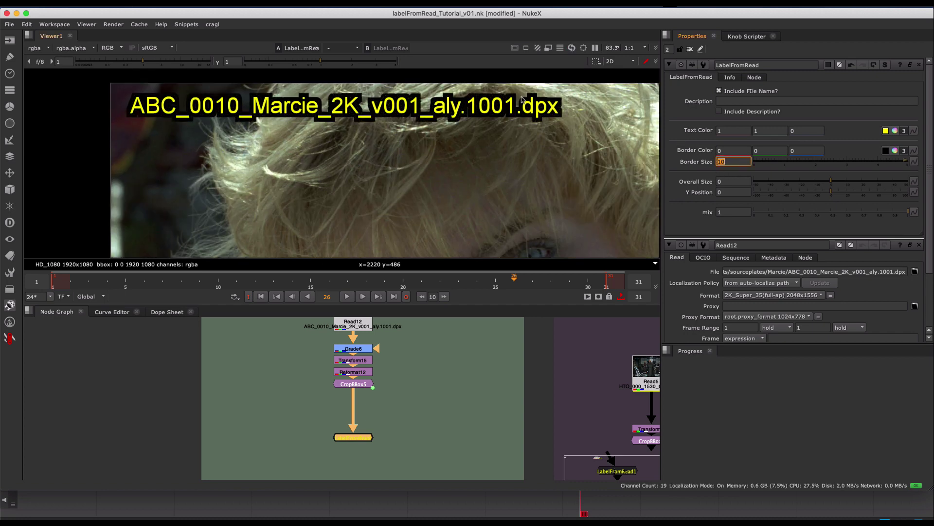
pyautogui.scroll(-3, 460, 141)
pyautogui.moveTo(526, 137); pyautogui.dragTo(414, 124, button='middle')
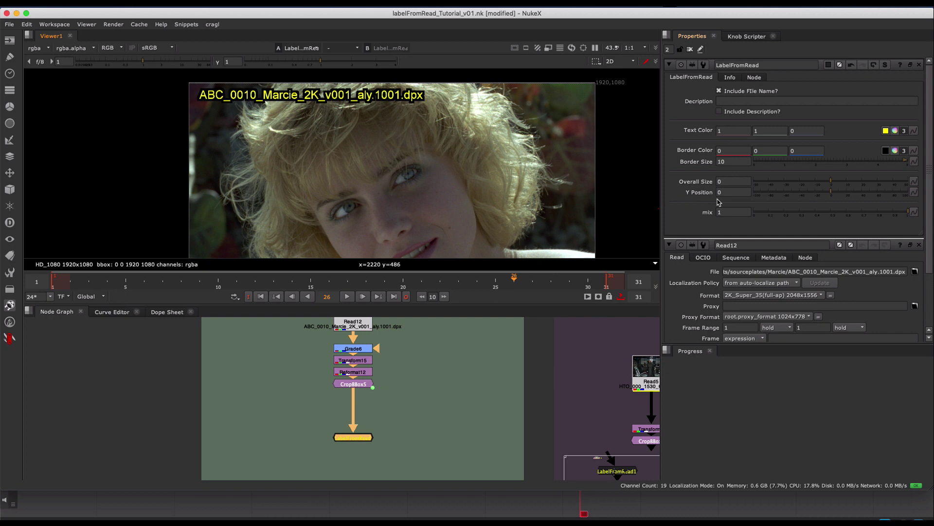
pyautogui.moveTo(830, 182); pyautogui.dragTo(913, 216)
# View the outputs of CropBBox2, CropBBox3 and CropBBox4 one after another in the viewer
pyautogui.click(397, 384)
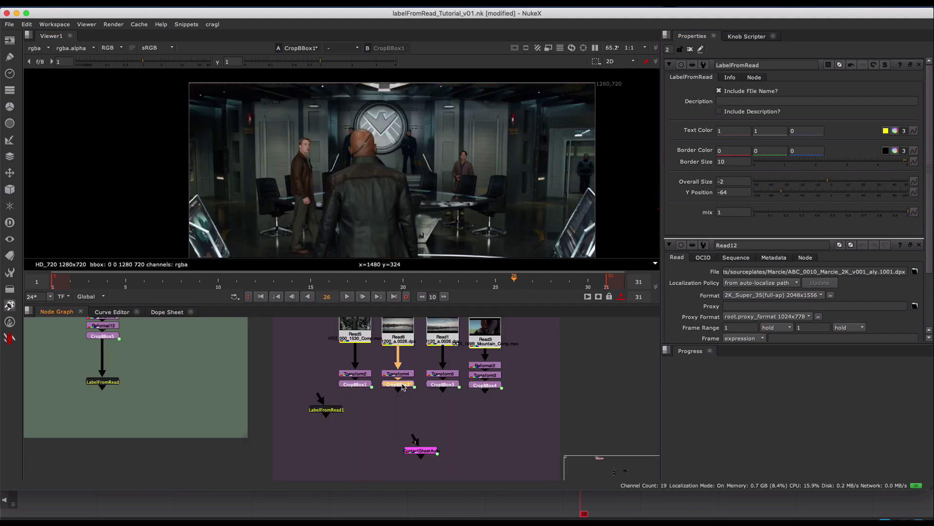
pyautogui.press('1')
pyautogui.click(442, 384)
pyautogui.press('1')
pyautogui.click(486, 385)
pyautogui.press('1')
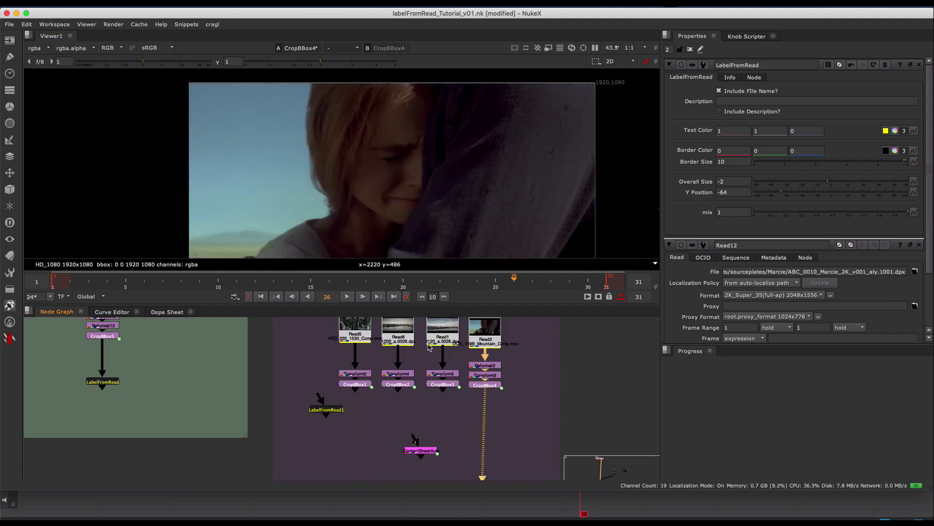
# Move LabelFromRead1 aside and paste a copy of it below each of the four CropBBox nodes in the ContactSheet example
pyautogui.click(333, 409)
pyautogui.moveTo(333, 410); pyautogui.dragTo(322, 426)
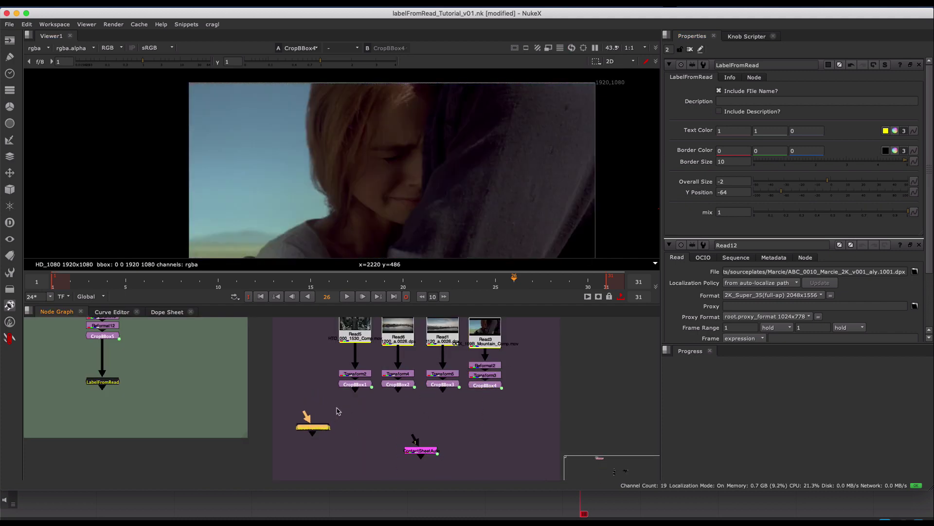
pyautogui.moveTo(326, 378); pyautogui.dragTo(547, 409)
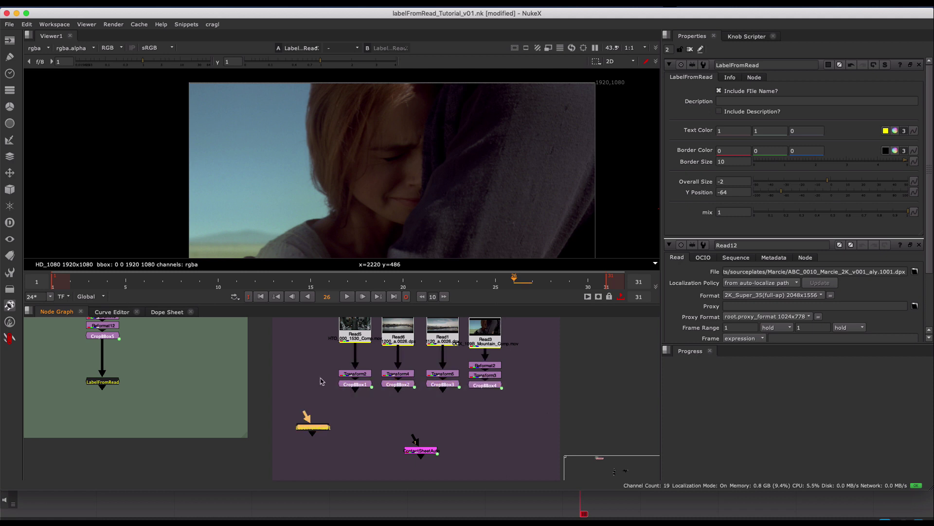
pyautogui.moveTo(321, 382); pyautogui.dragTo(555, 410)
pyautogui.press('`')
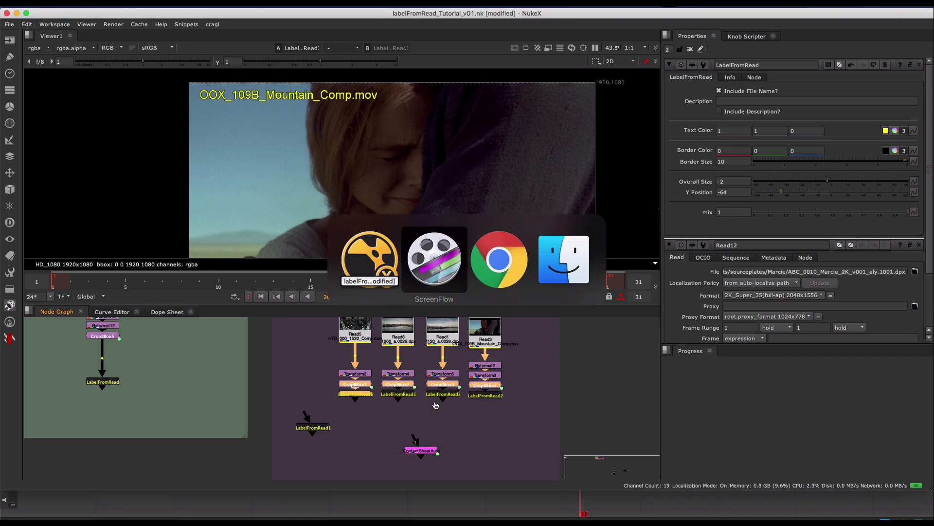
# Switch to Chrome to view the W_hotbox page, then return to Nuke and display the hotbox for CropBBox3
pyautogui.press('super+Tab')
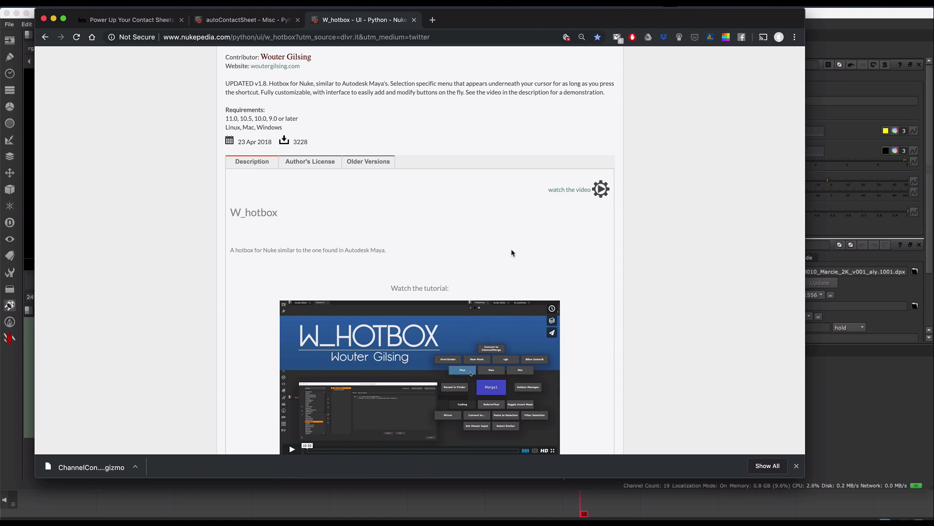
pyautogui.click(882, 388)
pyautogui.press('`')
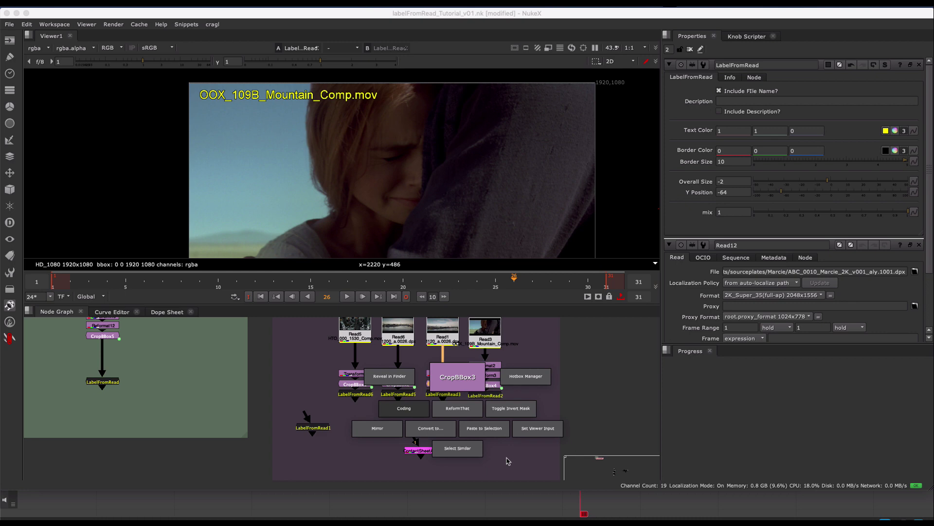
pyautogui.click(493, 435)
# Open the ContactSheetAuto node's properties in the ContactSheet example
pyautogui.scroll(-2, 532, 370)
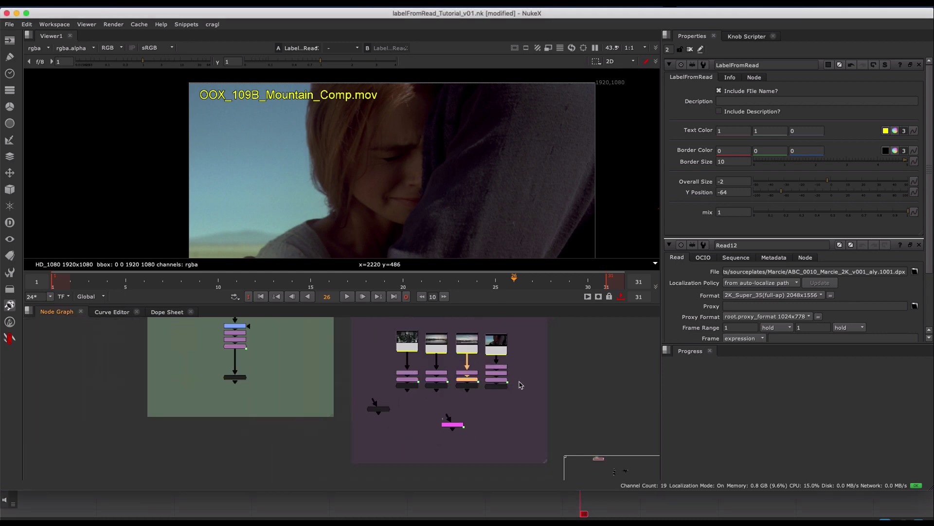
pyautogui.moveTo(520, 378); pyautogui.dragTo(506, 403, button='middle')
pyautogui.scroll(1, 507, 398)
pyautogui.scroll(2, 444, 410)
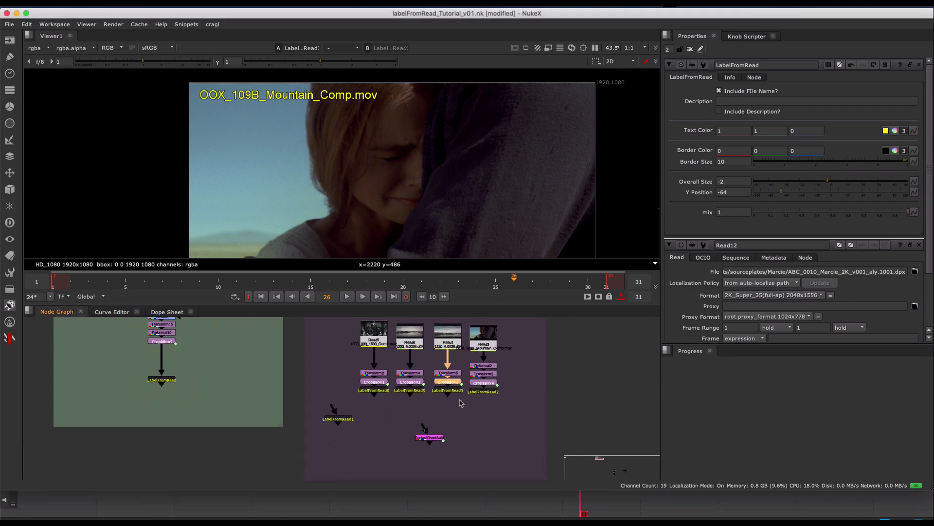
pyautogui.doubleClick(422, 445)
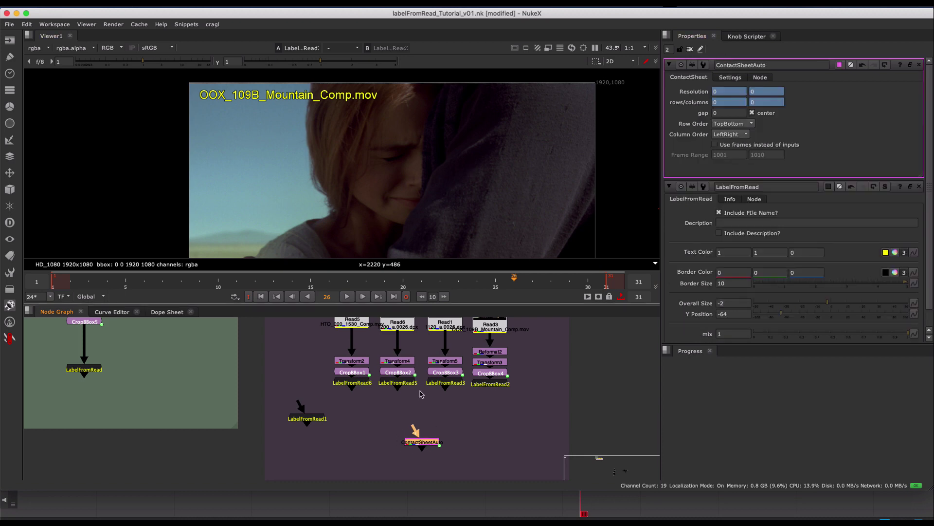
# Switch to Chrome, view the "Power Up Your Contact Sheets" article and return to Nuke
pyautogui.press('super+Tab')
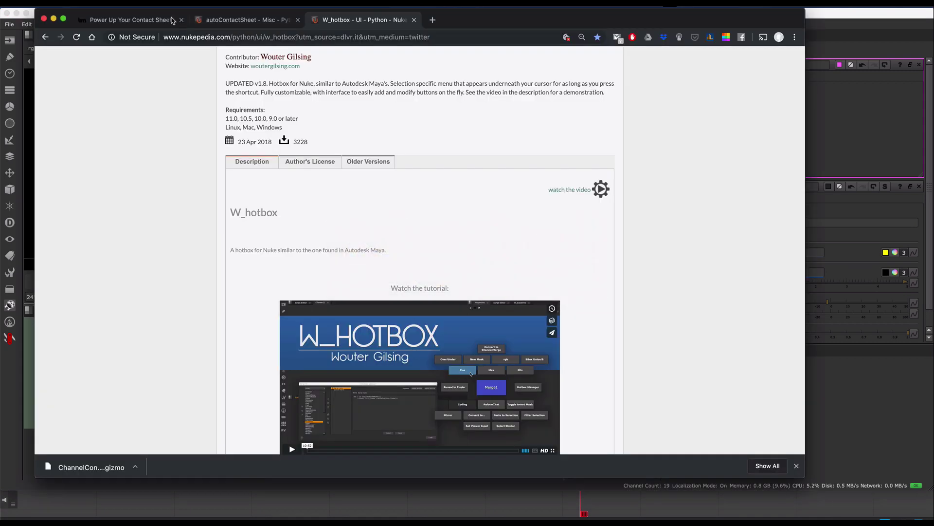
pyautogui.click(147, 19)
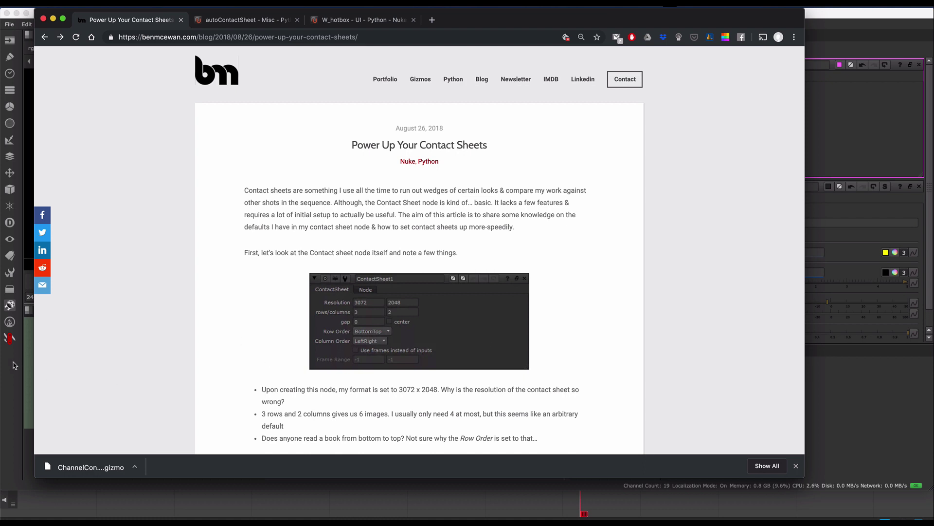
pyautogui.click(23, 375)
# Connect the four LabelFromRead nodes under the CropBBox nodes to ContactSheetAuto, and fit its output in the viewer
pyautogui.click(426, 444)
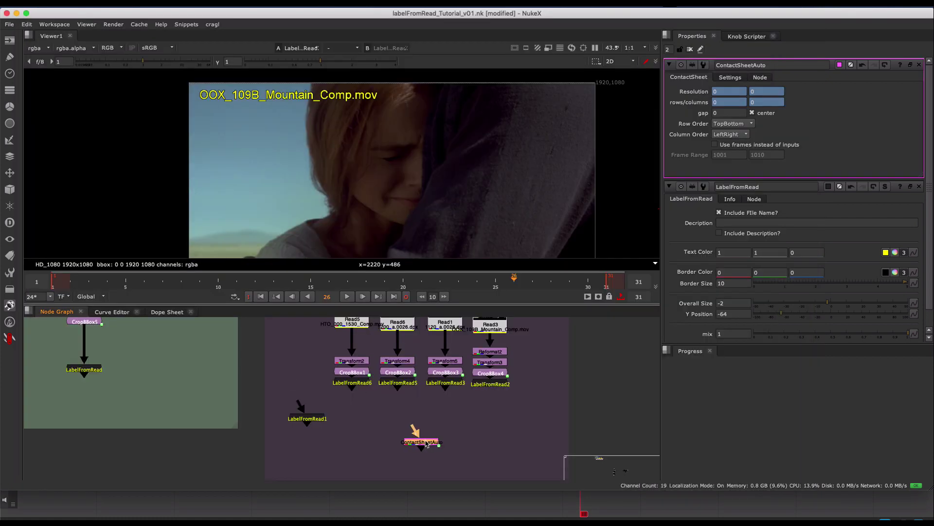
pyautogui.moveTo(414, 432); pyautogui.dragTo(353, 382)
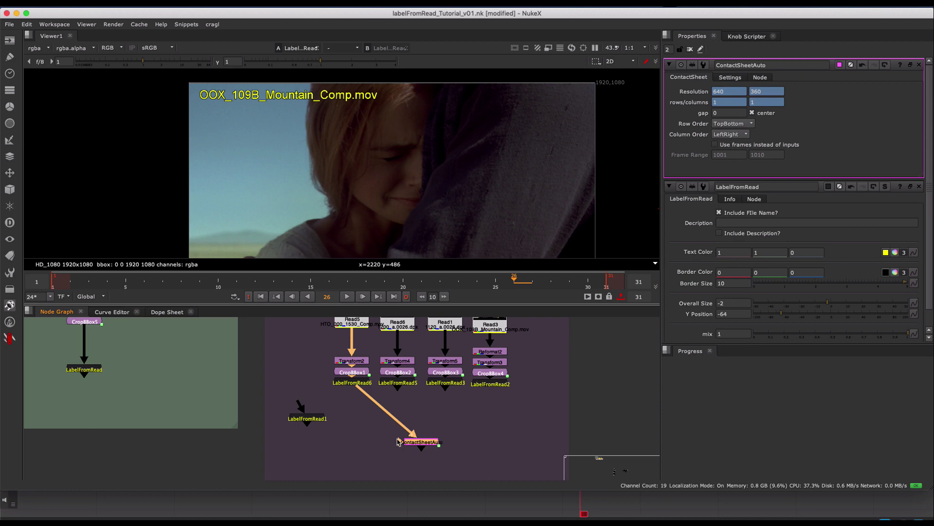
pyautogui.moveTo(398, 442); pyautogui.dragTo(398, 384)
pyautogui.moveTo(400, 443); pyautogui.dragTo(489, 385)
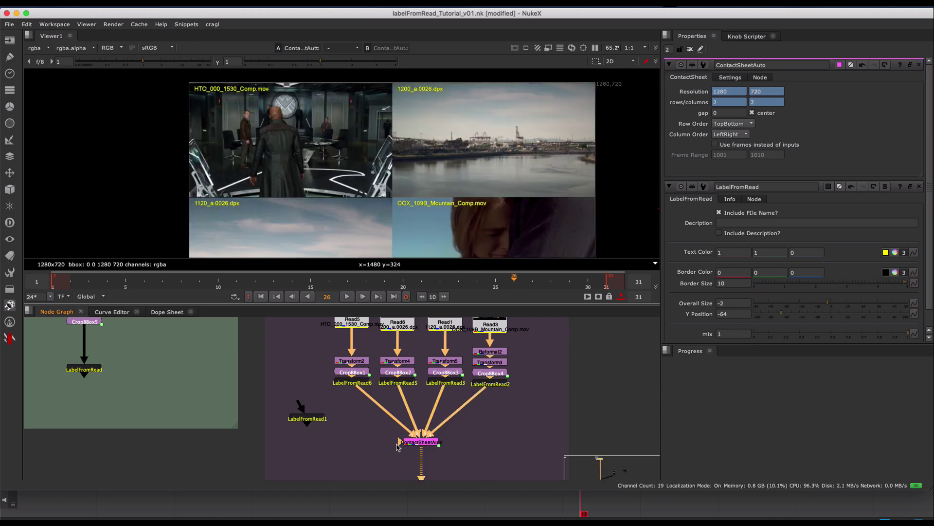
pyautogui.press('f')
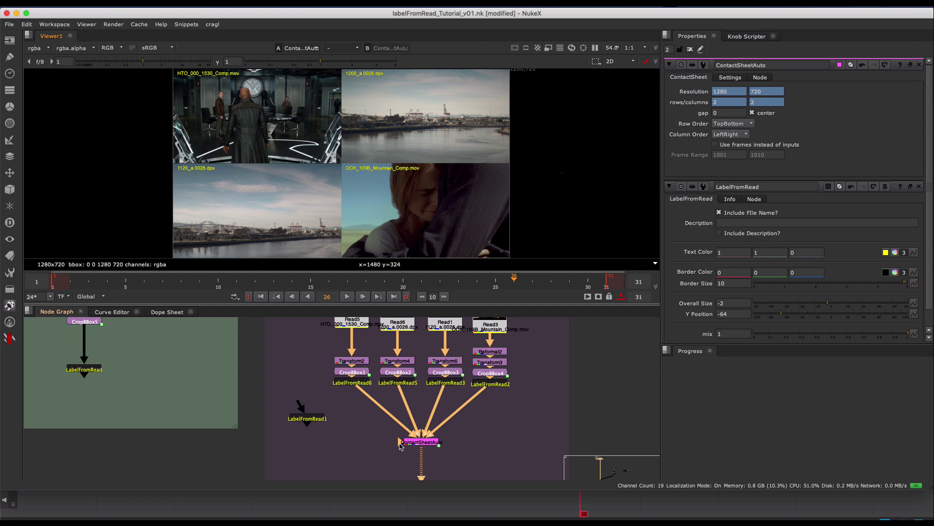
# Connect the same LabelFromRead nodes to ContactSheetAuto repeatedly as additional inputs to extend the contact sheet
pyautogui.moveTo(400, 445); pyautogui.dragTo(354, 384)
pyautogui.moveTo(400, 446); pyautogui.dragTo(440, 382)
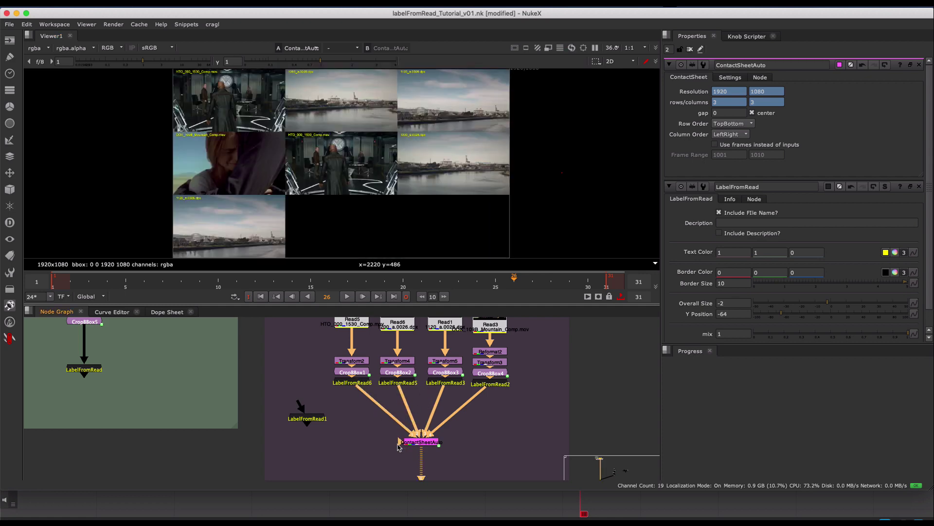
pyautogui.moveTo(398, 446); pyautogui.dragTo(482, 398)
pyautogui.moveTo(402, 442); pyautogui.dragTo(359, 384)
pyautogui.moveTo(399, 442); pyautogui.dragTo(399, 385)
pyautogui.moveTo(400, 442); pyautogui.dragTo(358, 381)
# Disconnect all inputs from ContactSheetAuto and reconnect the four LabelFromRead nodes to it at once as a selection
pyautogui.click(423, 443)
pyautogui.press('super+d')
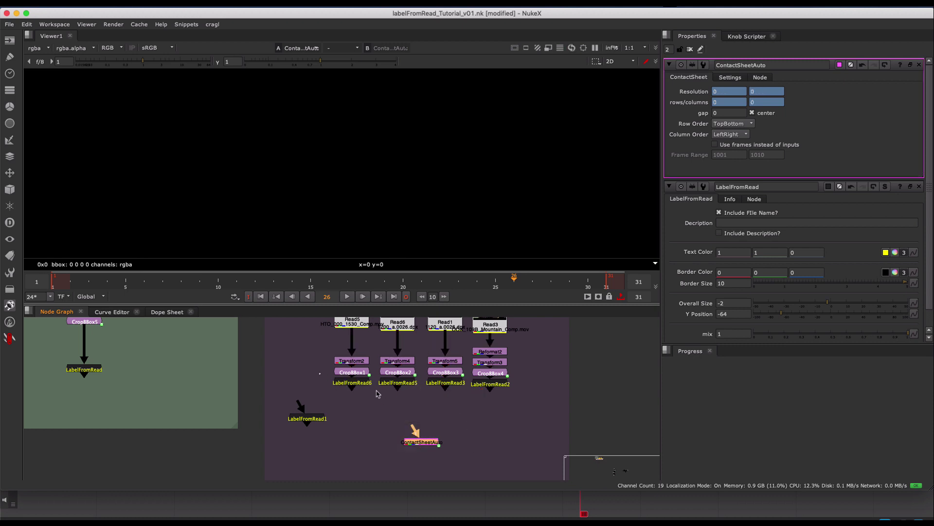
pyautogui.moveTo(324, 401); pyautogui.dragTo(499, 378)
pyautogui.press('y')
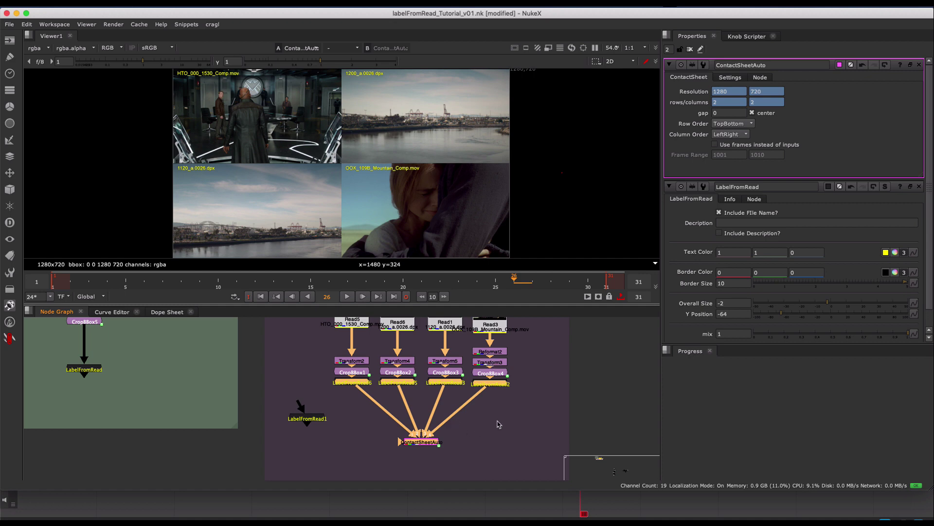
pyautogui.click(508, 397)
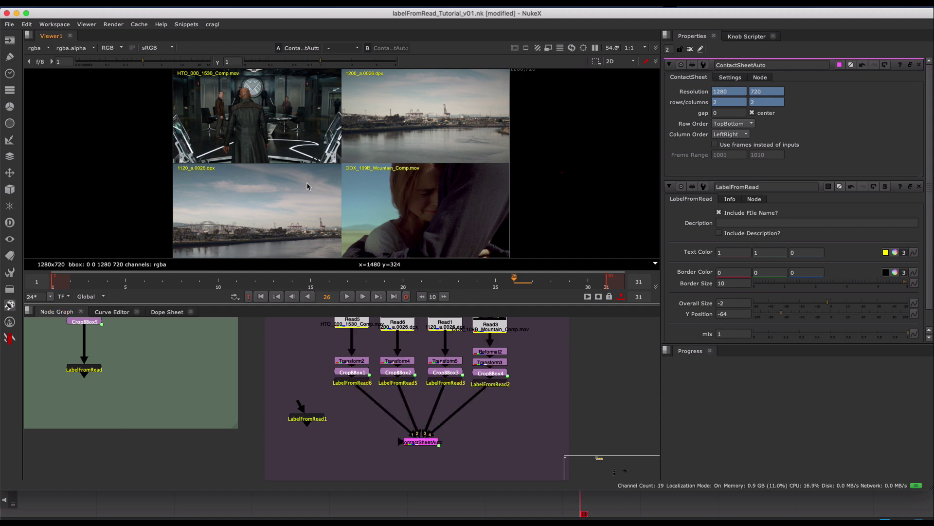
# Enable the description on LabelFromRead5 below CropBBox2 and set its text to "MATCH TO THIS"
pyautogui.click(405, 383)
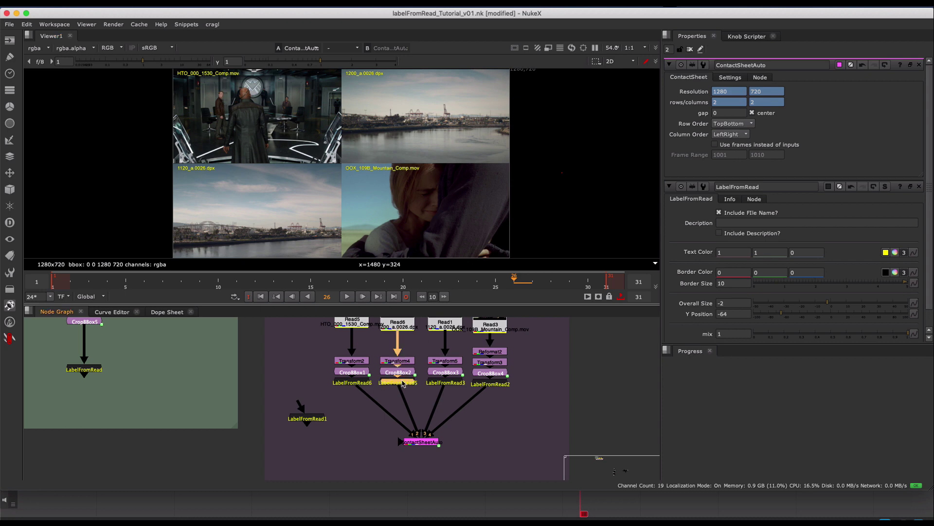
pyautogui.doubleClick(406, 383)
pyautogui.click(733, 112)
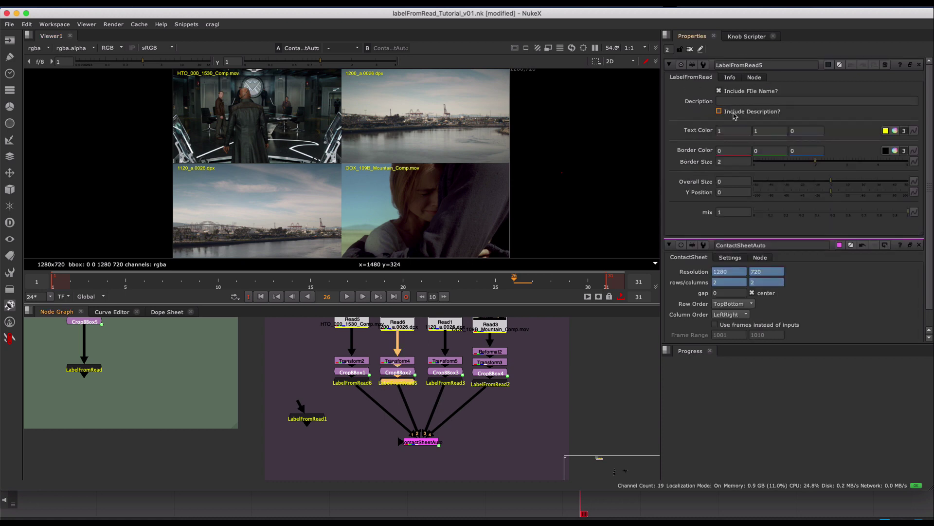
pyautogui.click(733, 101)
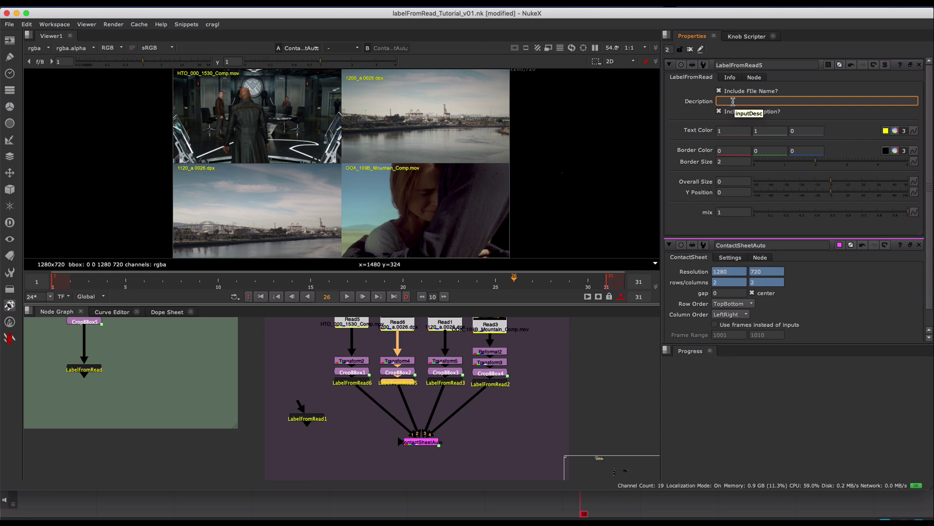
pyautogui.write('MATCH TO')
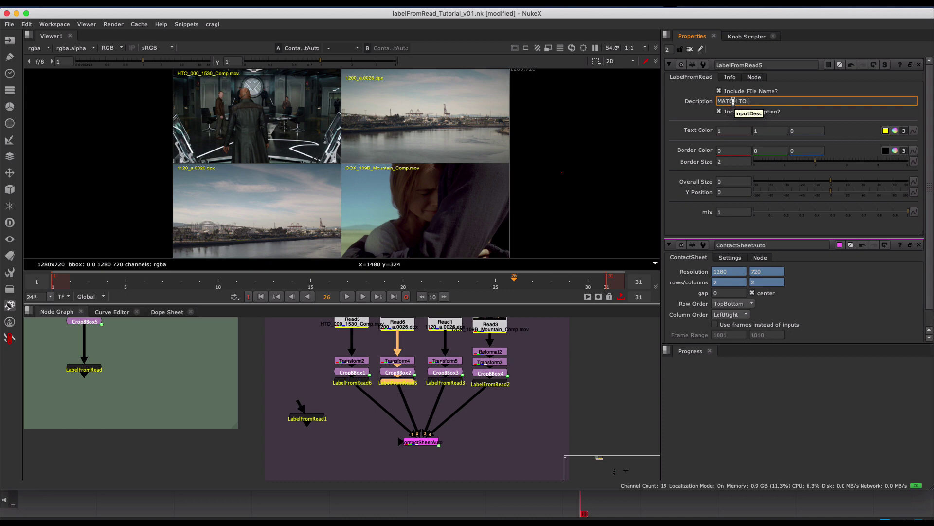
pyautogui.write(' THIS')
pyautogui.press('Return')
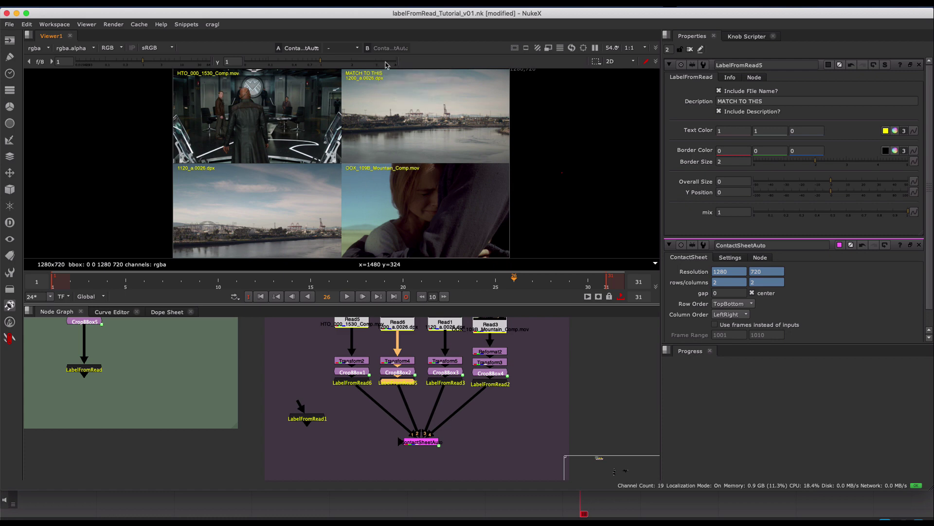
# Move ContactSheetAuto slightly lower beneath the four LabelFromRead nodes and select it
pyautogui.click(482, 435)
pyautogui.scroll(2, 482, 435)
pyautogui.click(419, 442)
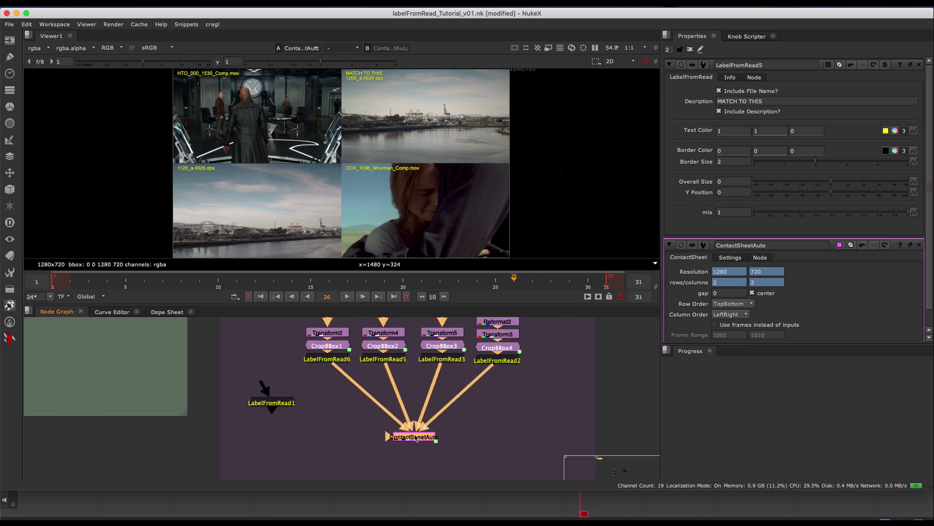
pyautogui.moveTo(416, 438); pyautogui.dragTo(415, 436)
pyautogui.moveTo(416, 438); pyautogui.dragTo(417, 441)
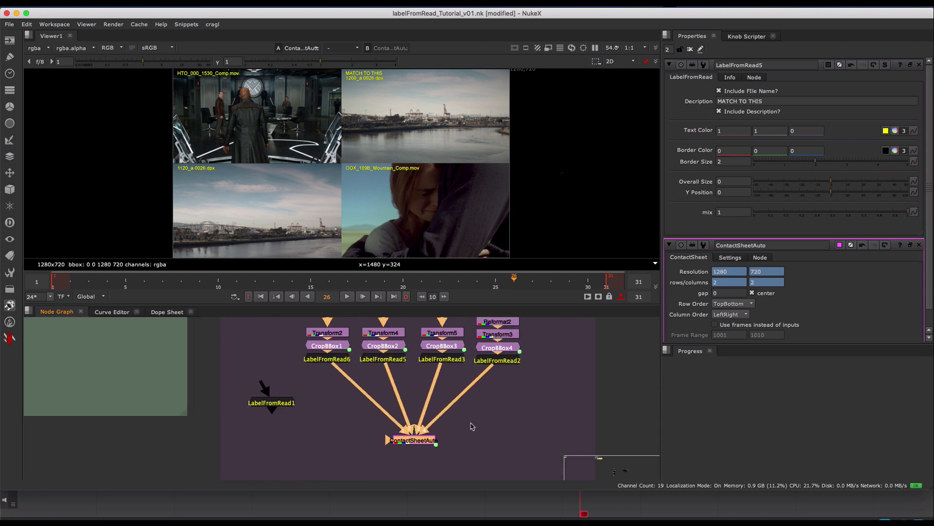
pyautogui.click(473, 427)
pyautogui.moveTo(343, 435); pyautogui.dragTo(487, 454)
# Switch to Chrome to view the W_hotbox and autoContactSheet pages, then return to Nuke and clear the node selection
pyautogui.press('super+Tab')
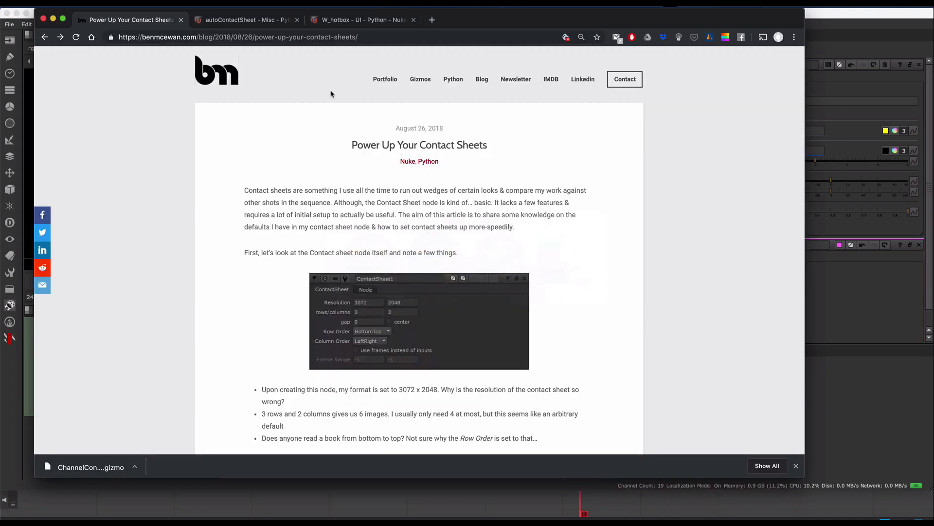
pyautogui.click(358, 20)
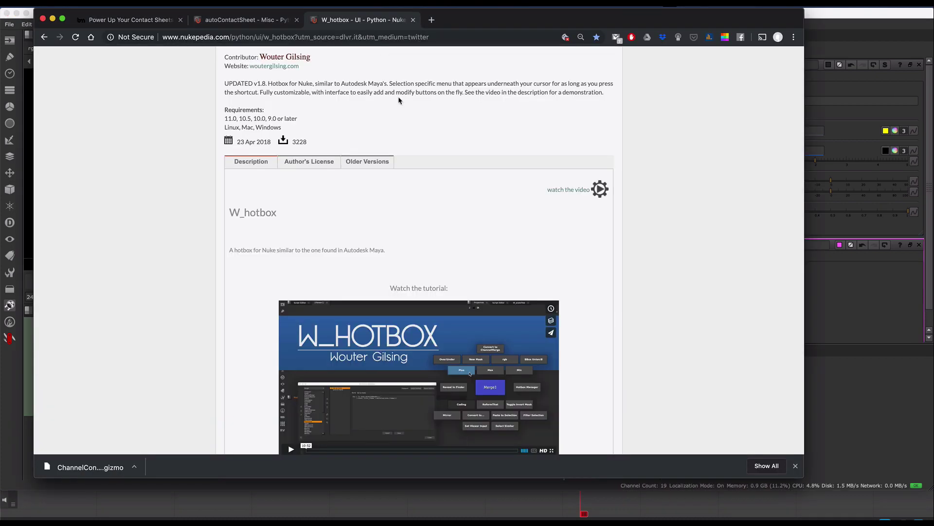
pyautogui.click(238, 21)
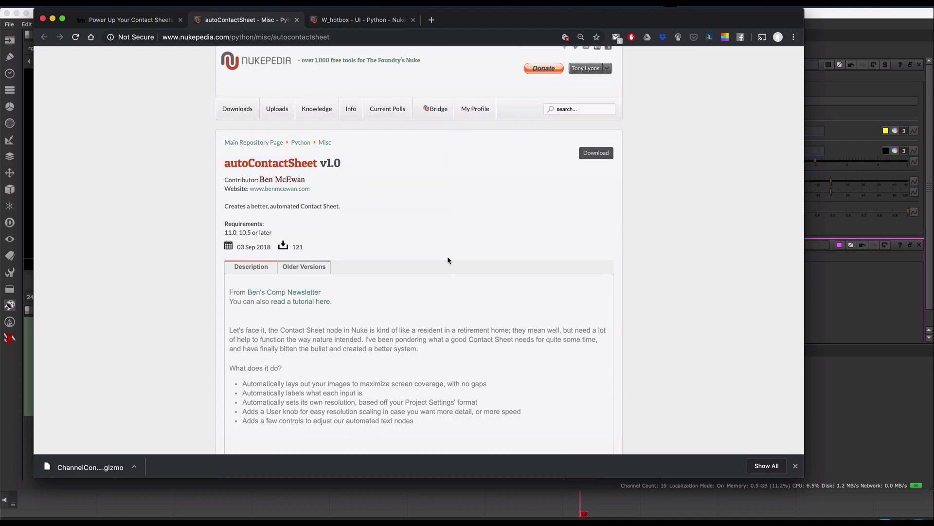
pyautogui.click(850, 386)
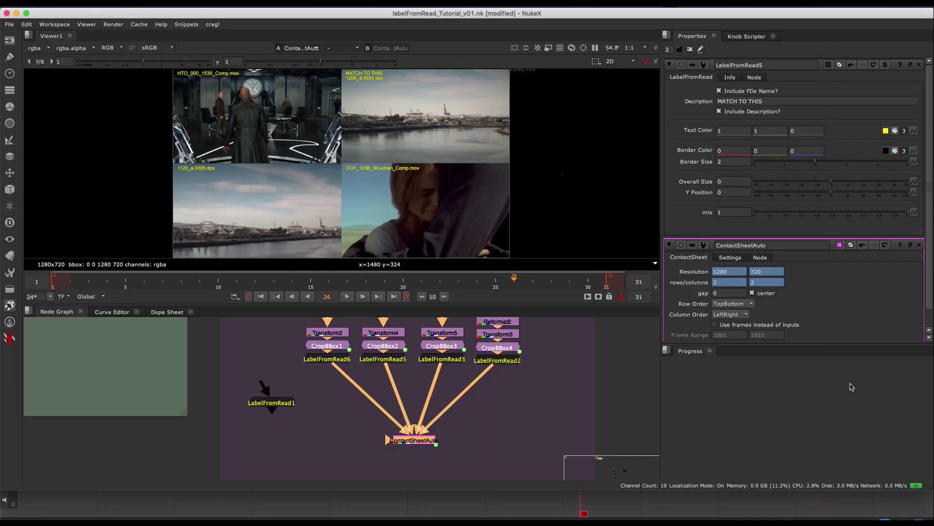
pyautogui.click(495, 413)
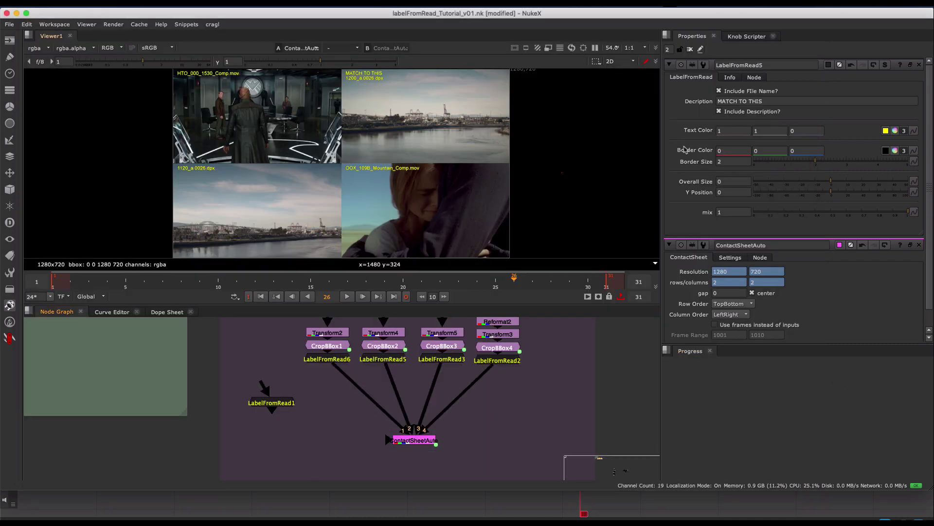
# Open the ContactSheetAuto node's settings and set the Resolution Multiplier to 1
pyautogui.doubleClick(420, 441)
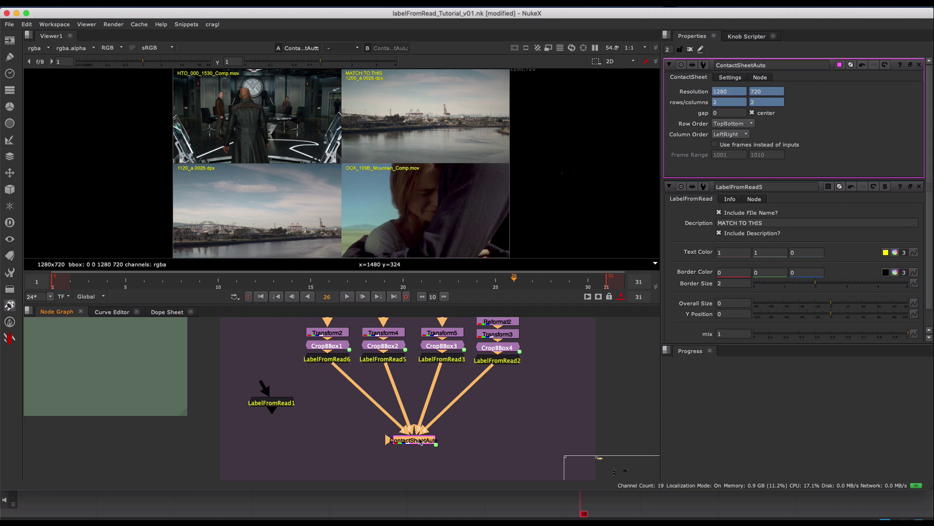
pyautogui.click(731, 78)
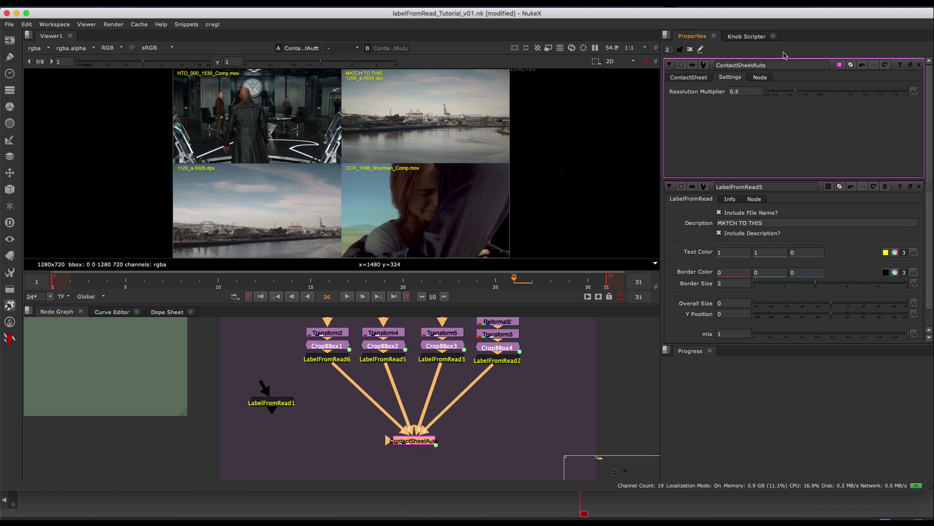
pyautogui.doubleClick(728, 92)
pyautogui.write('1')
pyautogui.press('Return')
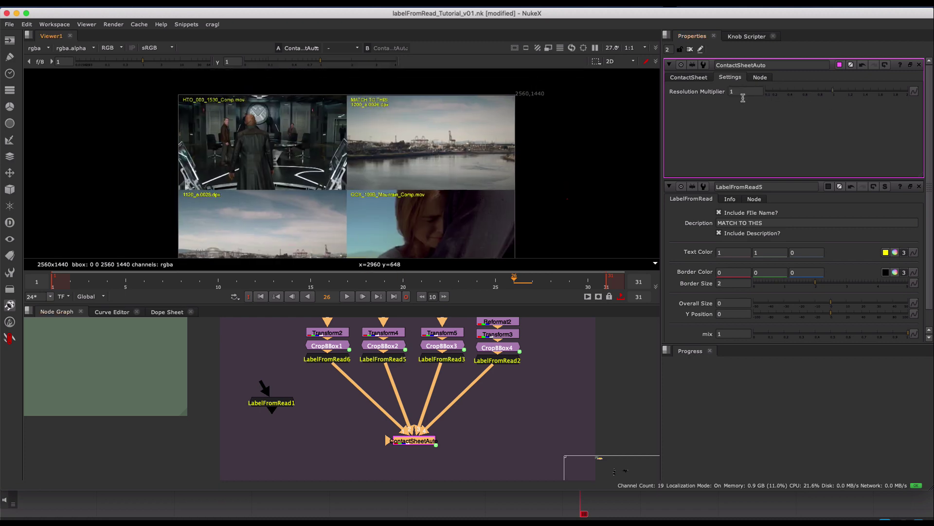
# Lower ContactSheetAuto's Resolution Multiplier to 0.38 and play back the contact sheet in the viewer
pyautogui.moveTo(802, 96); pyautogui.dragTo(788, 93)
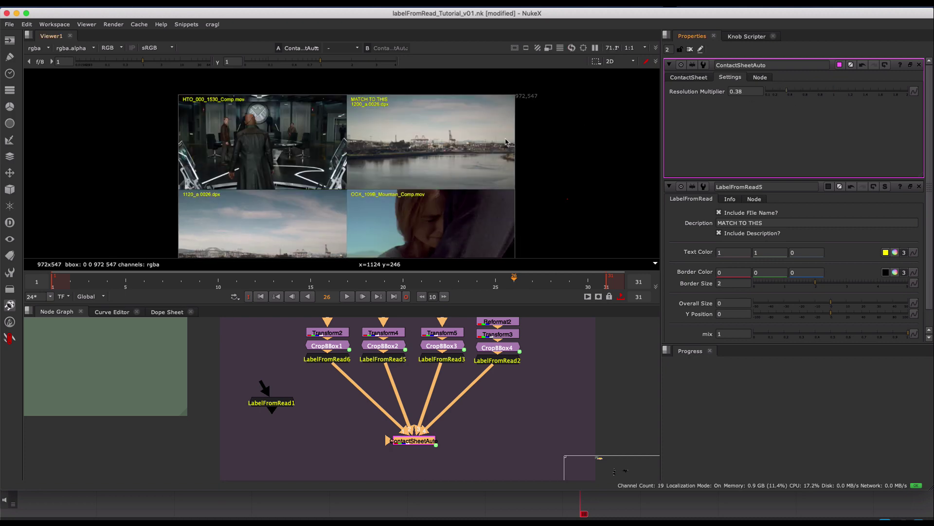
pyautogui.moveTo(415, 164); pyautogui.dragTo(425, 137, button='middle')
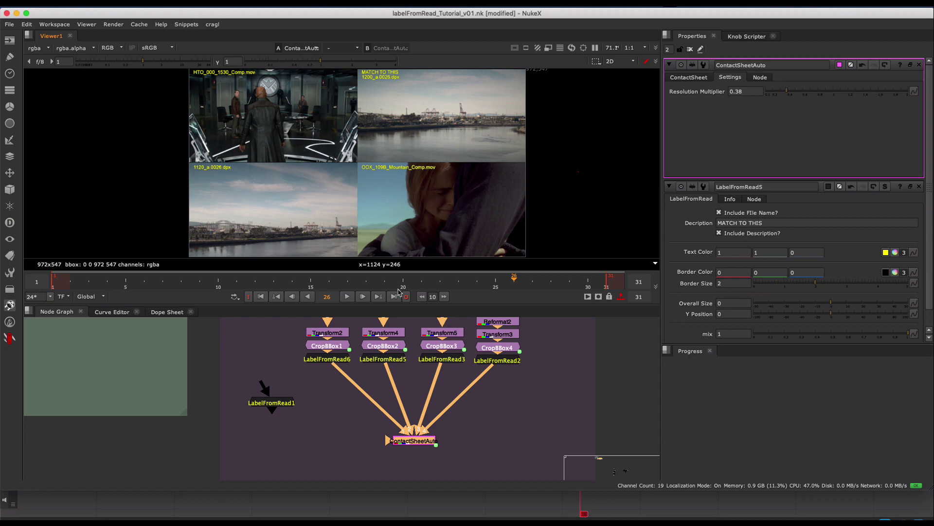
pyautogui.hscroll(2, 403, 210)
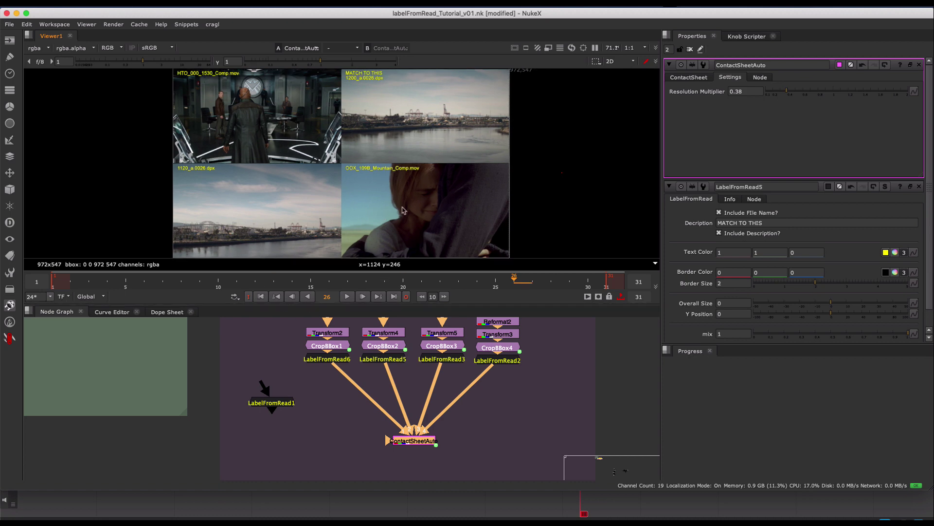
pyautogui.click(347, 296)
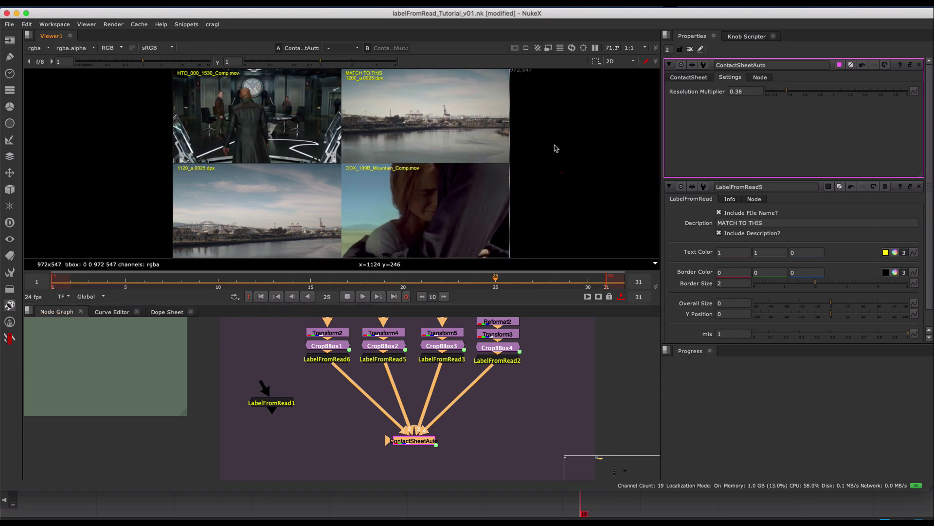